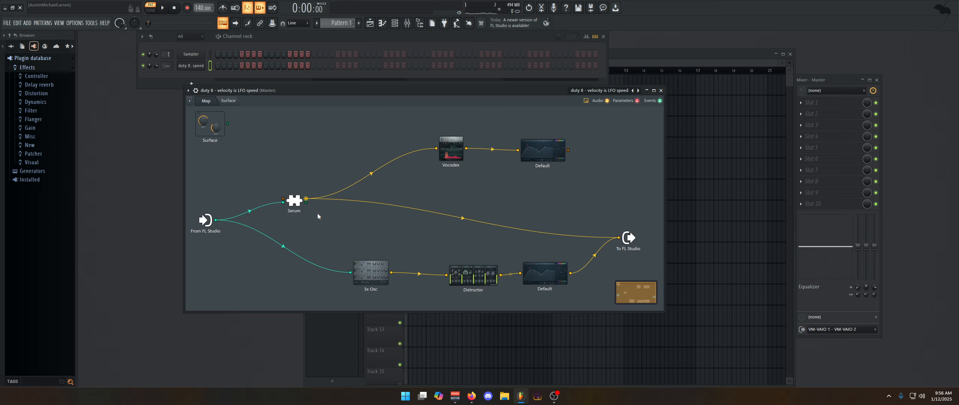
- Open Serum from its Patcher node and toggle Distortion, Hyper/Dimension, Compressor, EQ and Chorus
left_click(295, 206)
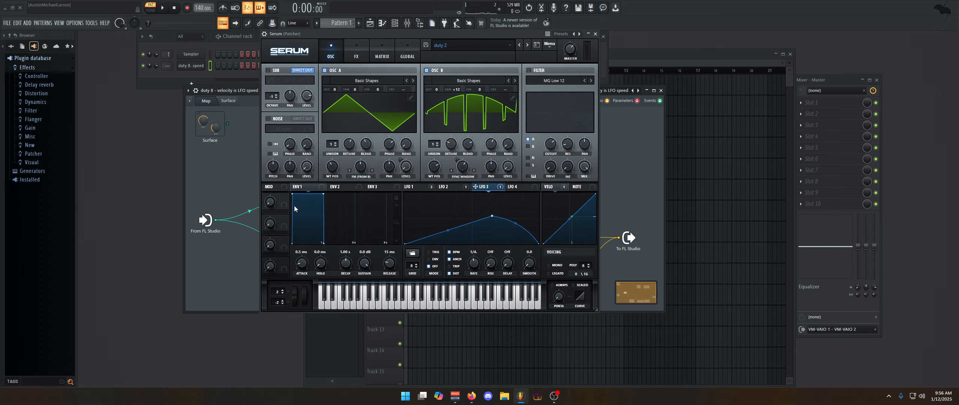
left_click(356, 53)
left_click(581, 77)
left_click(581, 107)
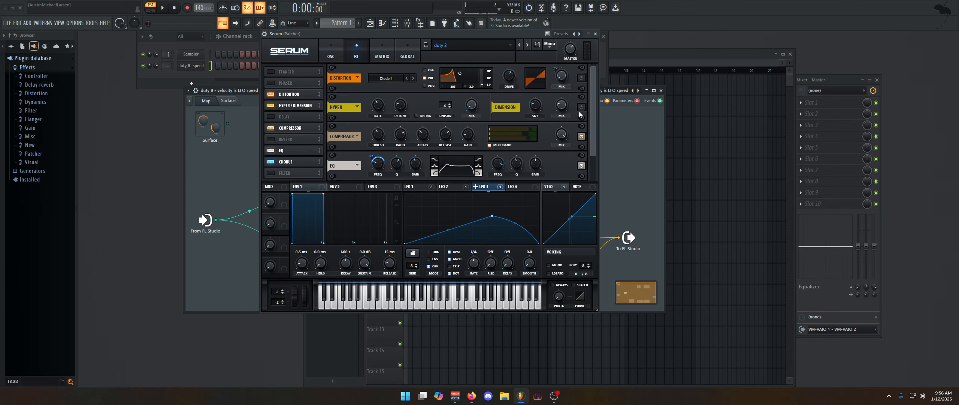
left_click(581, 136)
left_click(581, 165)
scroll(587, 158, "down", 1)
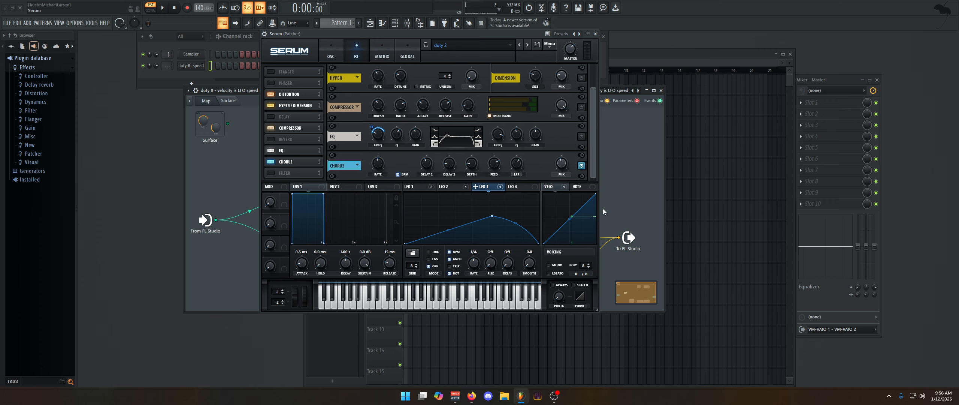
left_click(582, 167)
- Return to Serum's oscillator page, show LFO 1's shape, then close and reopen Serum
left_click(335, 51)
left_click(423, 186)
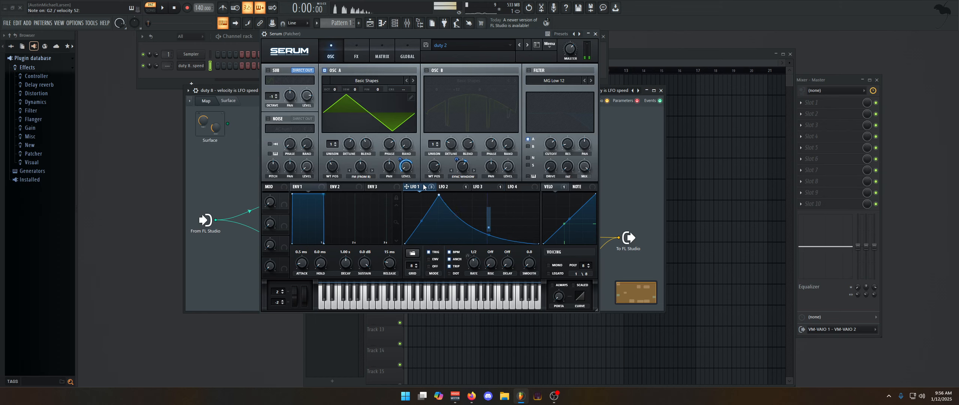
left_click(595, 34)
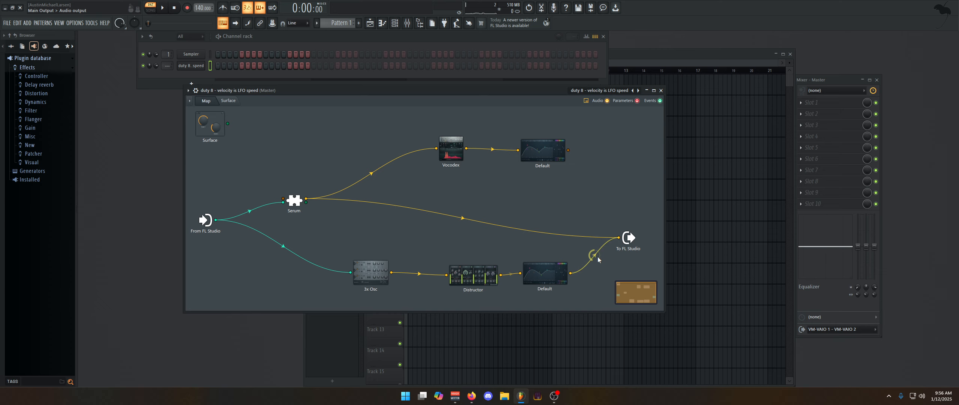
double_click(296, 201)
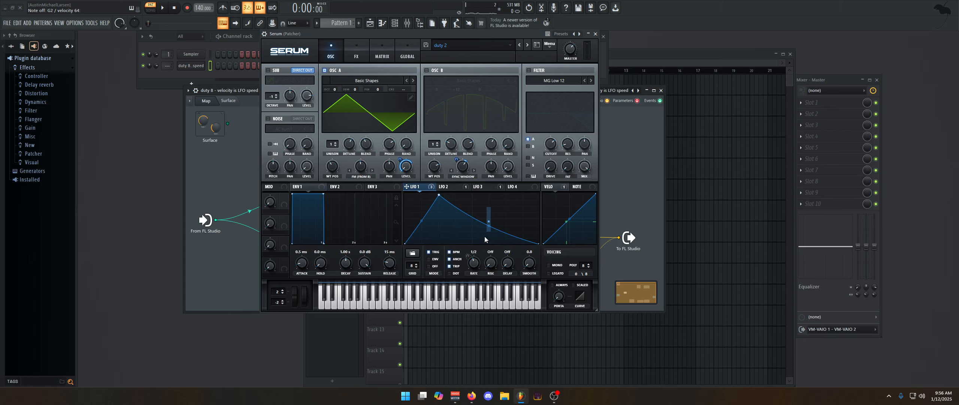
- Drag LFO 1's decay curve lower, compare it with LFO 2 and LFO 3, and enable oscillator B
left_click_drag(491, 224, 486, 233)
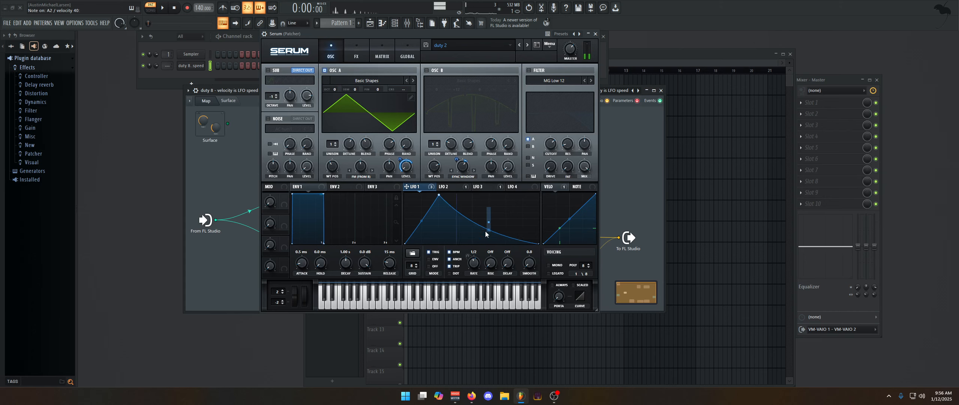
left_click(452, 188)
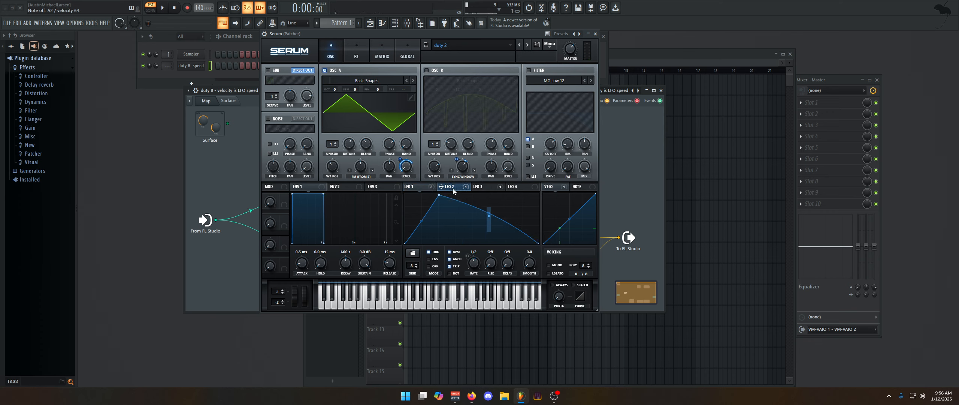
left_click(452, 189)
left_click(412, 186)
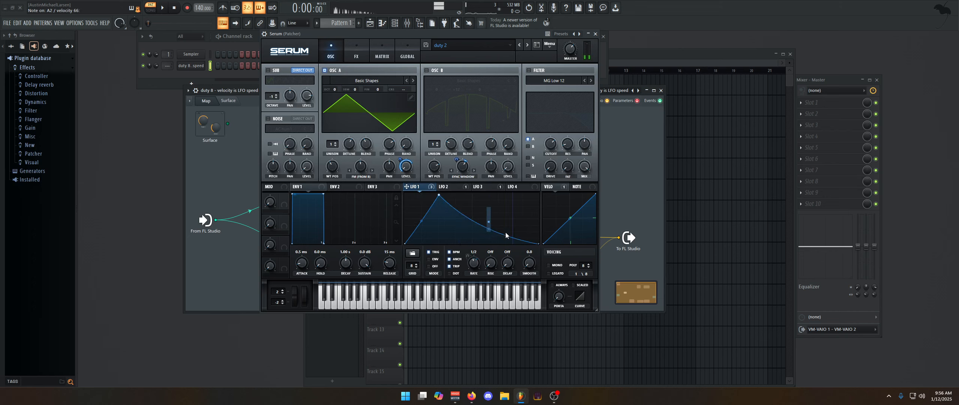
left_click(453, 188)
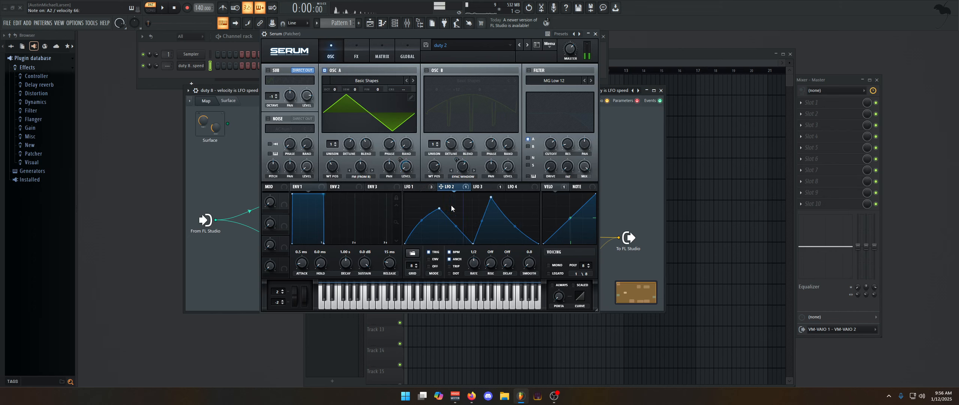
left_click(424, 187)
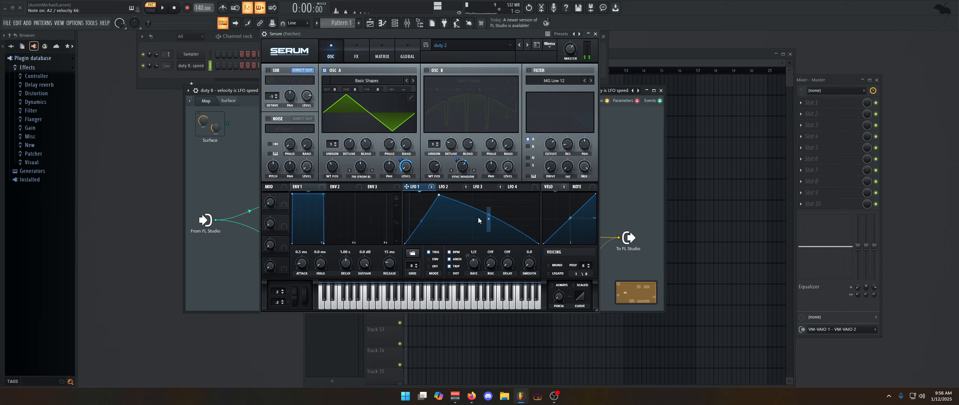
left_click(483, 187)
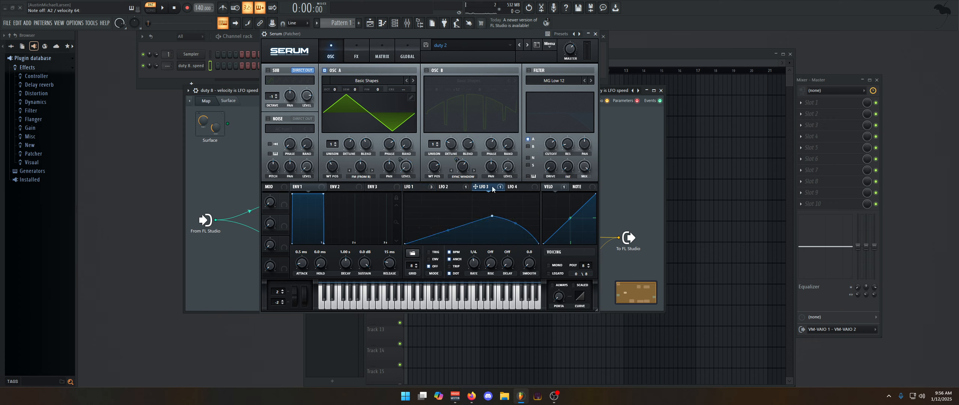
left_click(414, 186)
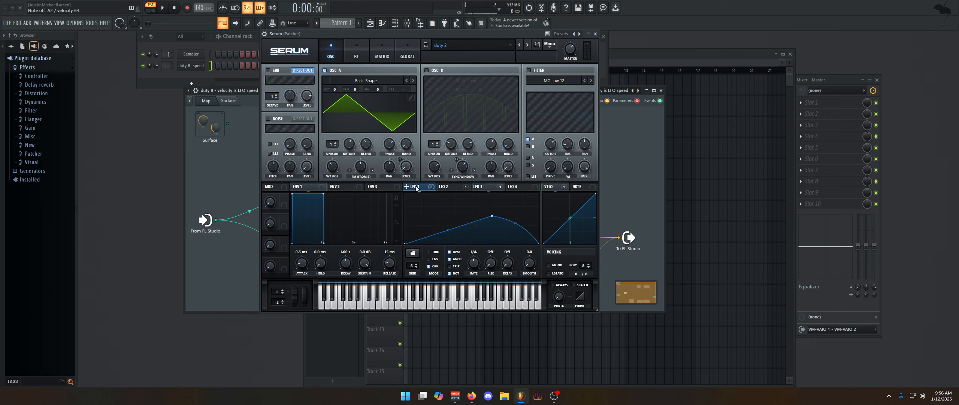
left_click(427, 70)
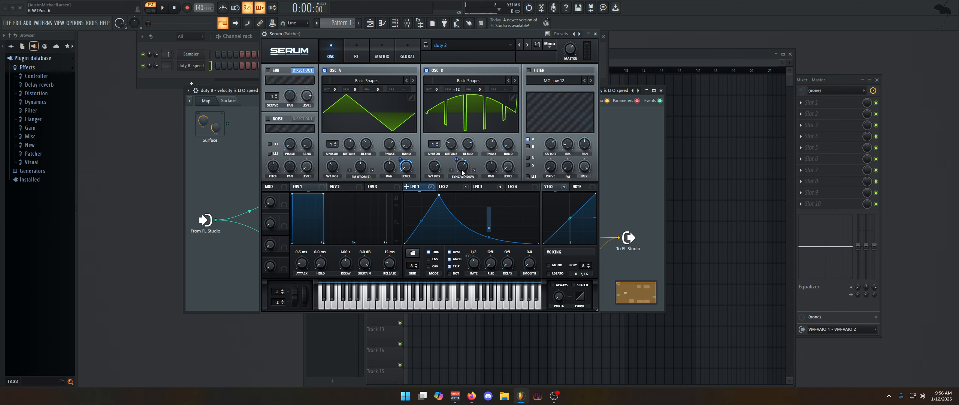
left_click(450, 101)
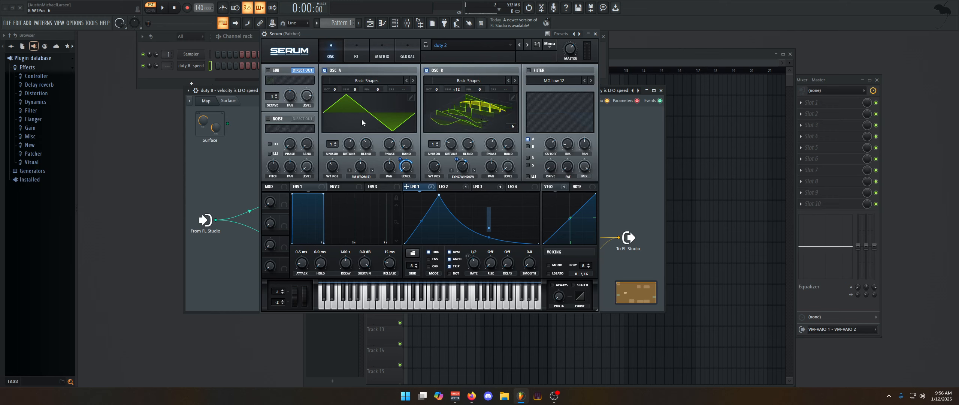
left_click(488, 108)
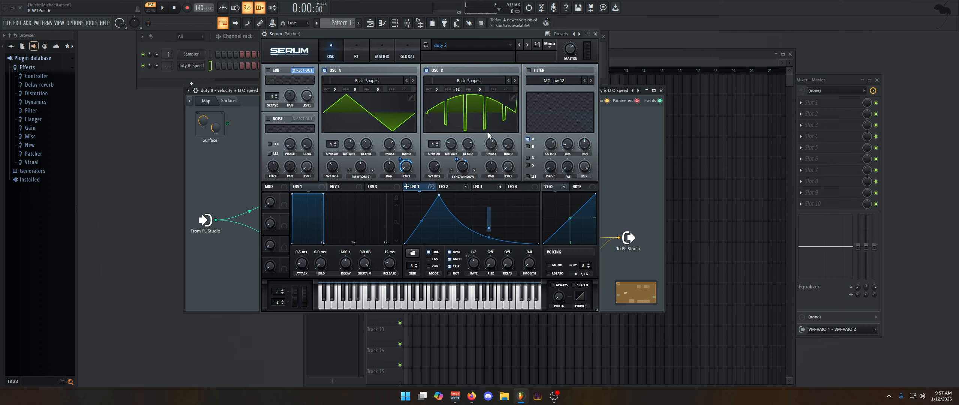
left_click(487, 123)
left_click(487, 121)
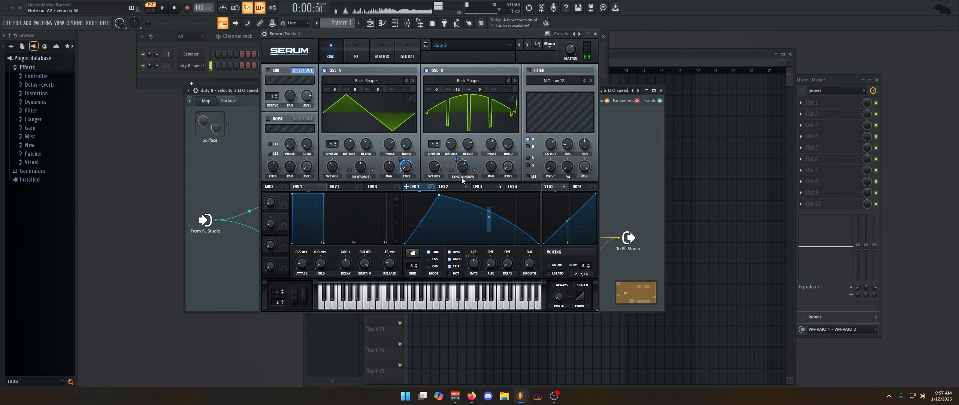
- Inspect the modulation menus for LFO 1 and the B Warp knob, and cycle through LFO 1-3 shapes
right_click(406, 187)
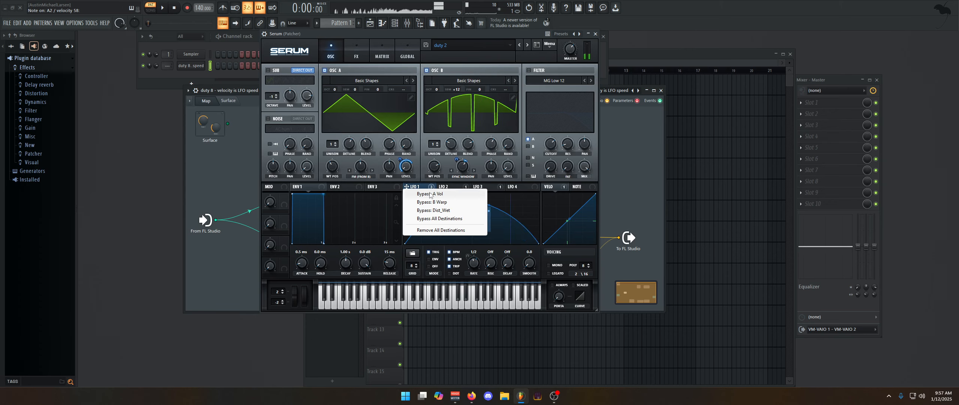
right_click(463, 165)
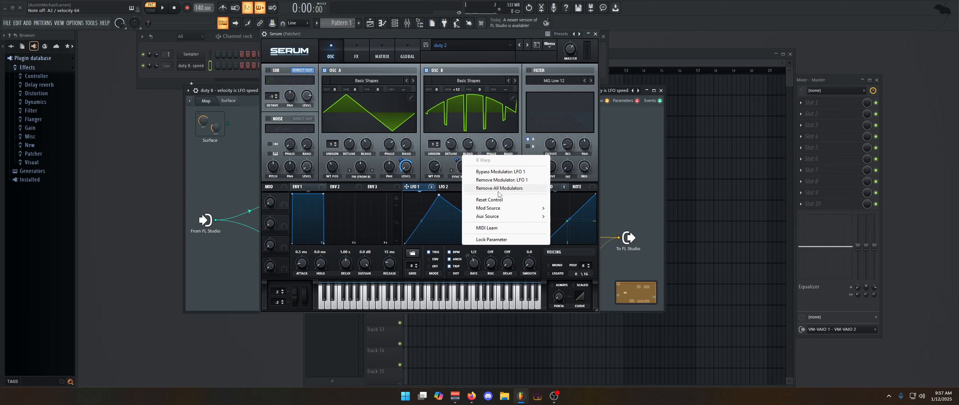
right_click(432, 187)
right_click(463, 188)
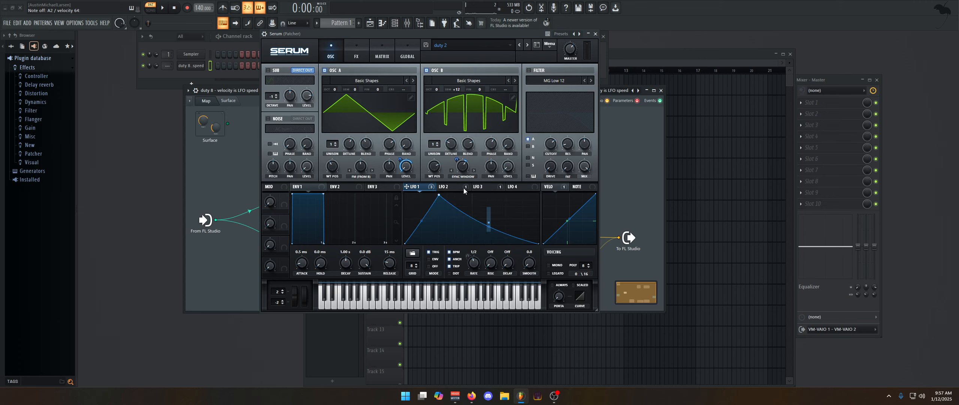
left_click(452, 187)
left_click(486, 188)
left_click(448, 188)
left_click(421, 187)
- Check B Warp's modulation options again, then bring up the MATRIX page listing Velo to LFO1 Rate
right_click(461, 160)
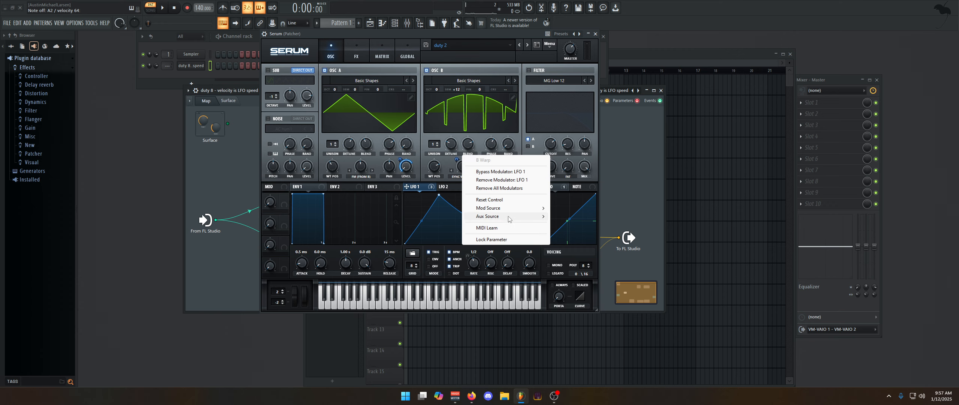
mouse_move(487, 208)
left_click(382, 56)
left_click(381, 57)
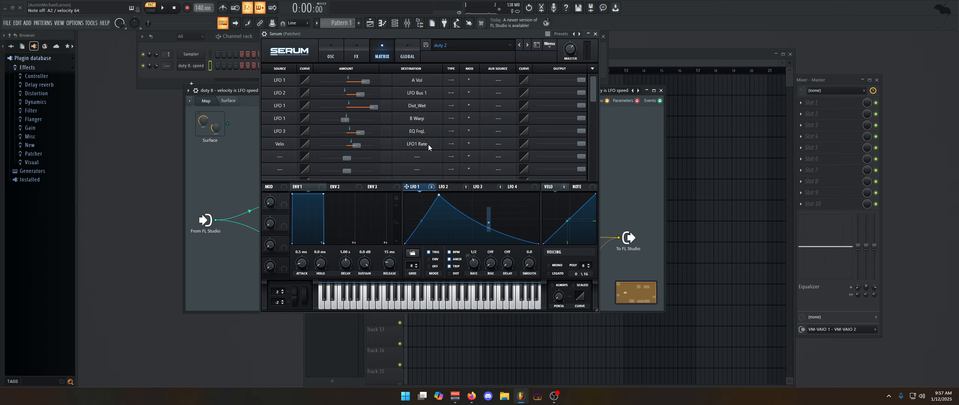
- In the matrix, drop the LFO 1 to B Warp amount to 0, then raise it to 100
scroll(590, 94, "down", 3)
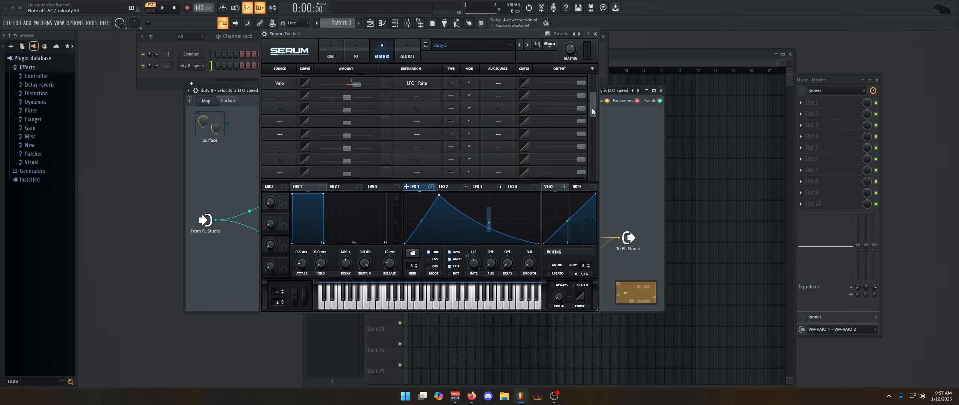
scroll(591, 94, "up", 3)
left_click(324, 56)
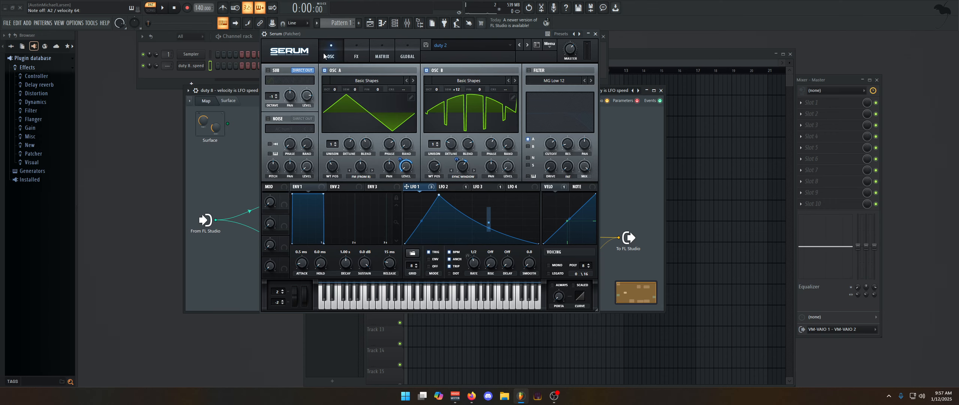
left_click(389, 57)
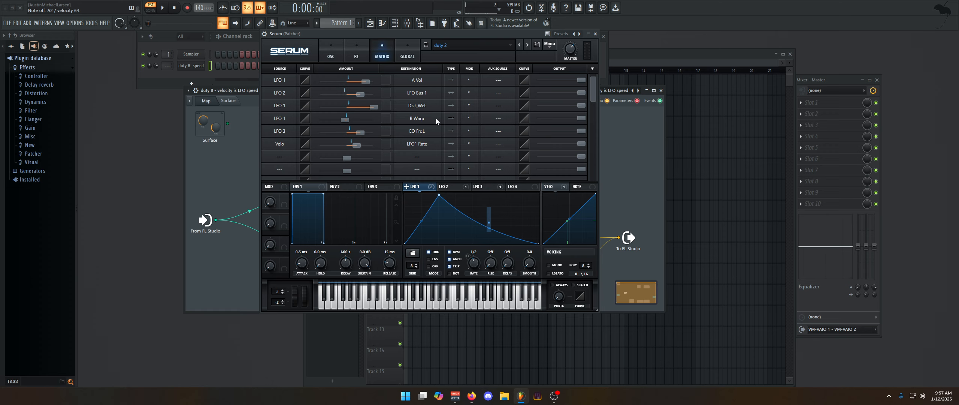
mouse_move(594, 95)
left_mouse_down()
mouse_move(596, 120)
mouse_move(600, 81)
left_mouse_up()
left_click(330, 54)
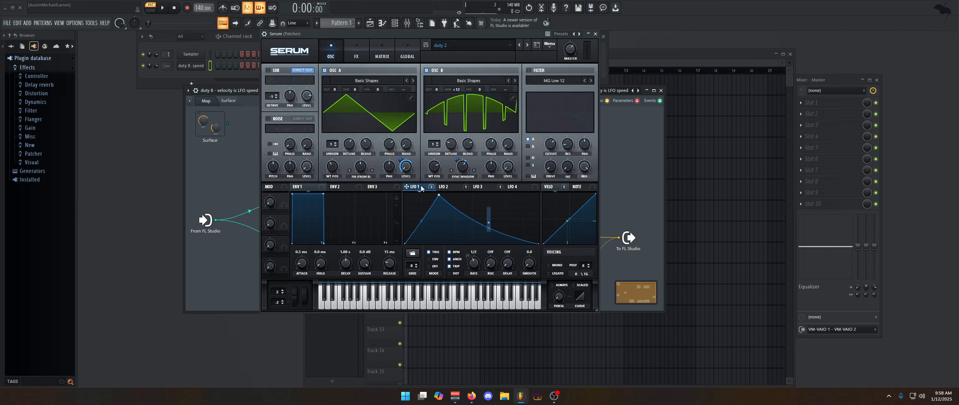
left_click(355, 54)
left_click(389, 50)
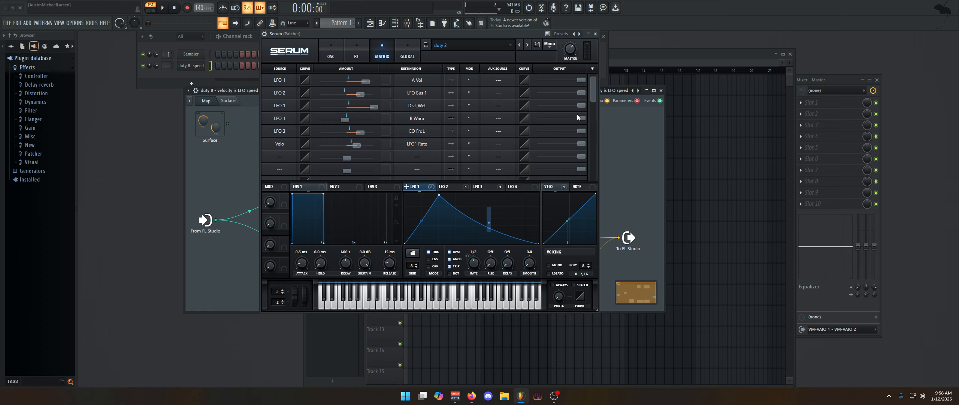
left_click_drag(577, 116, 537, 116)
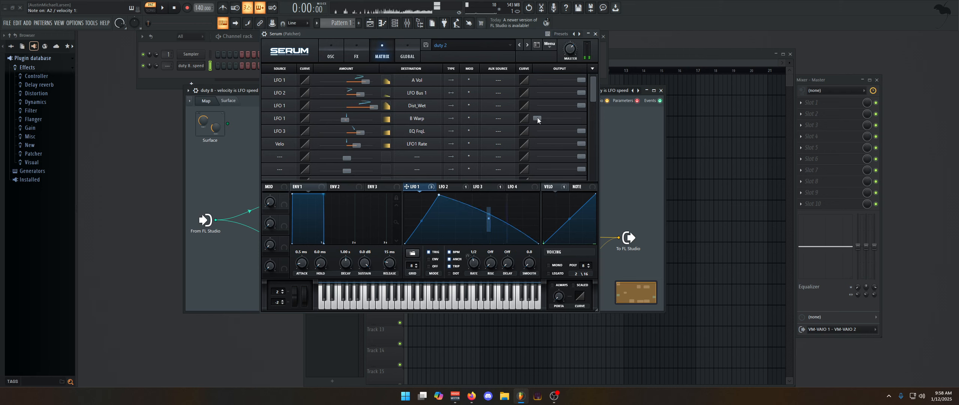
left_click_drag(537, 119, 613, 123)
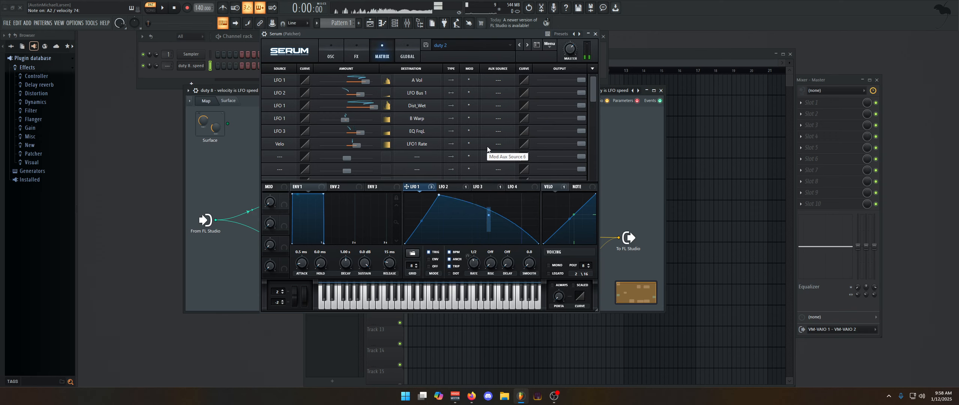
- Review Serum's oscillator page and the LFO 3, LFO 2 and LFO 1 shapes
left_click(330, 53)
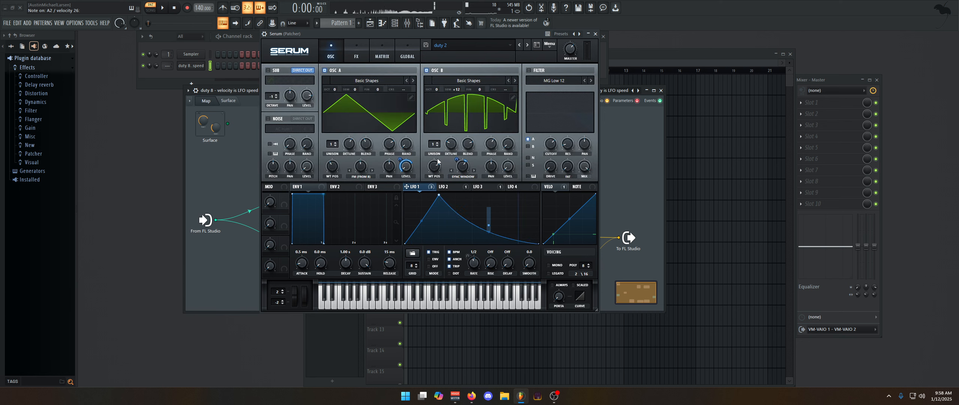
left_click(490, 188)
left_click(446, 187)
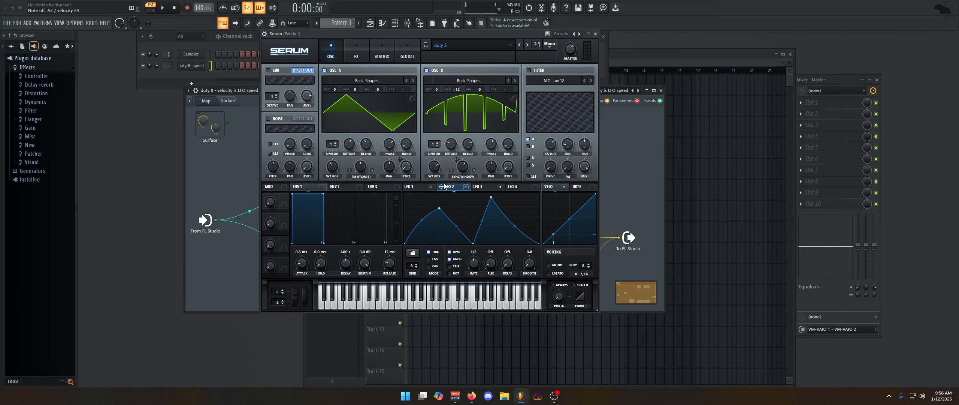
left_click(434, 187)
- In Serum's FX rack, switch on Hyper/Dimension and adjust its panel
left_click(354, 55)
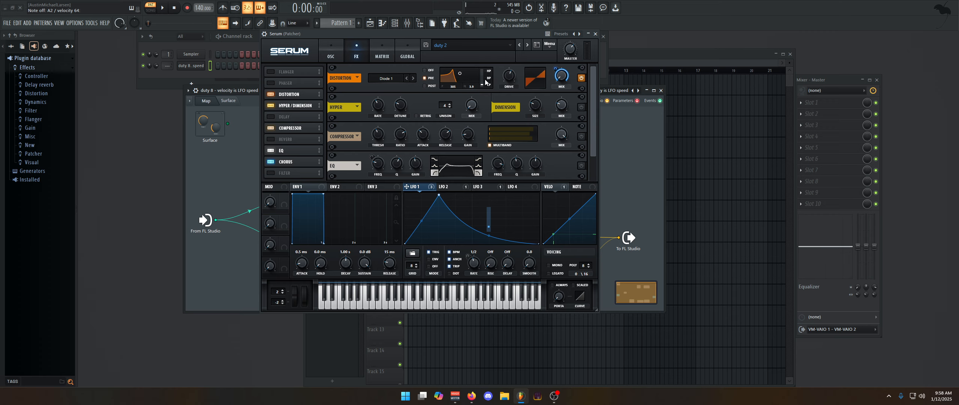
left_click(581, 107)
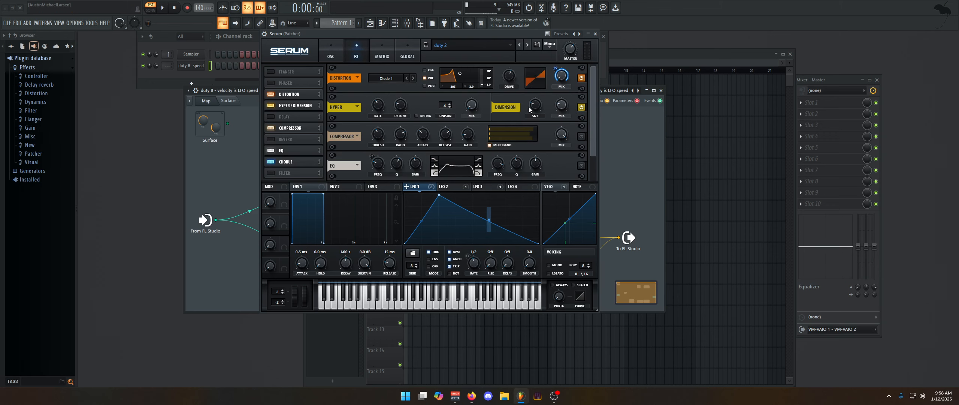
left_click_drag(592, 116, 504, 191)
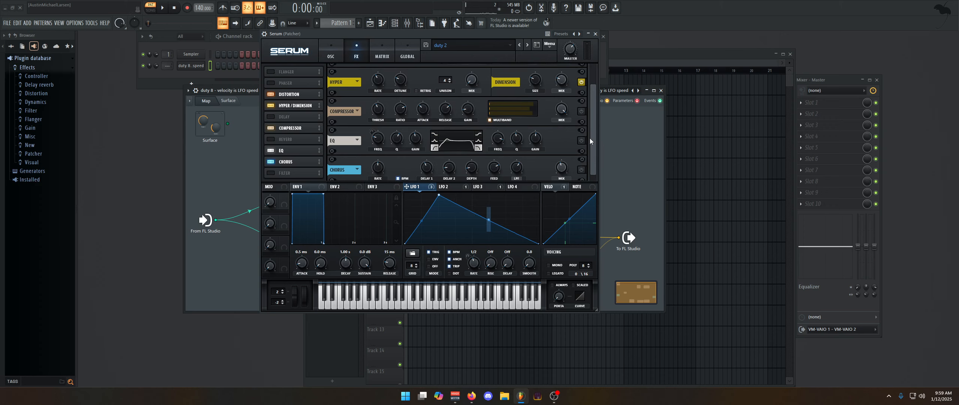
left_click_drag(592, 118, 595, 93)
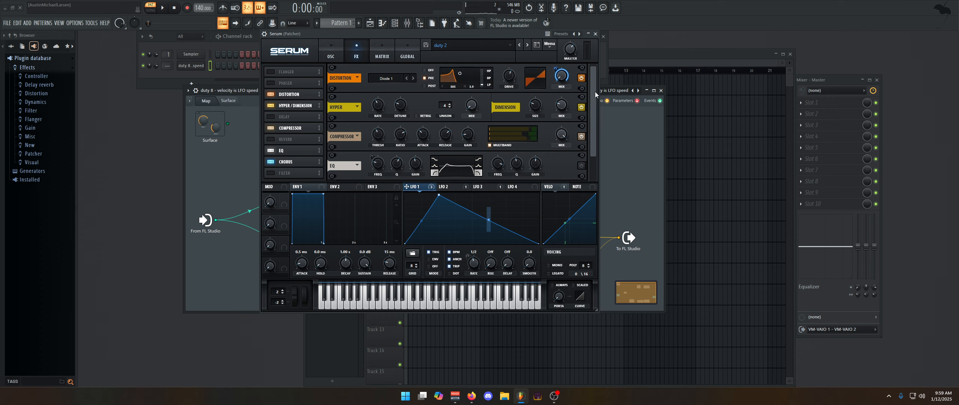
left_click(338, 51)
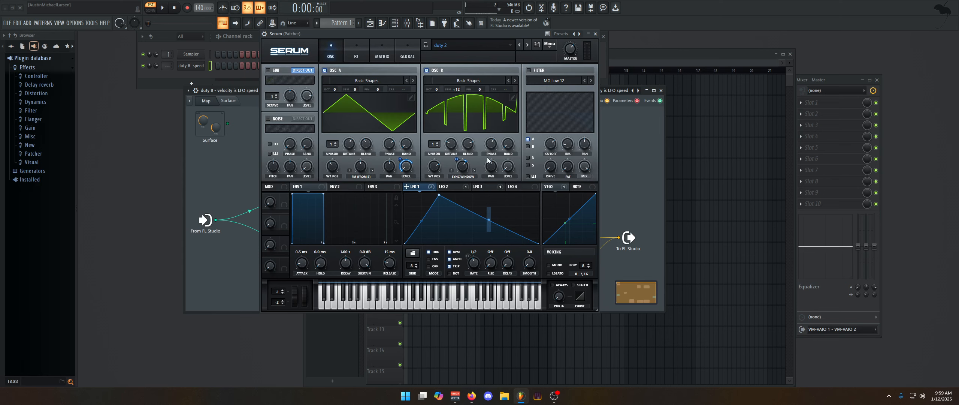
left_click(359, 51)
scroll(587, 155, "down", 1)
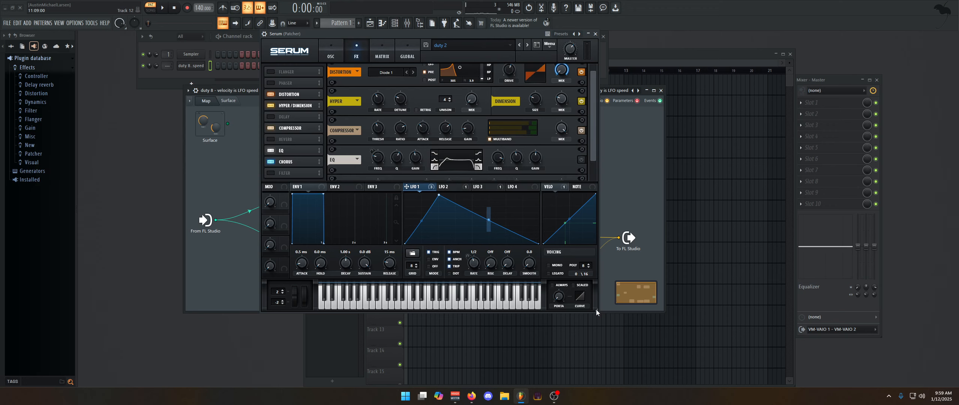
- Enlarge the Serum window to about 113% and scroll through the effects rack
left_click_drag(596, 309, 642, 347)
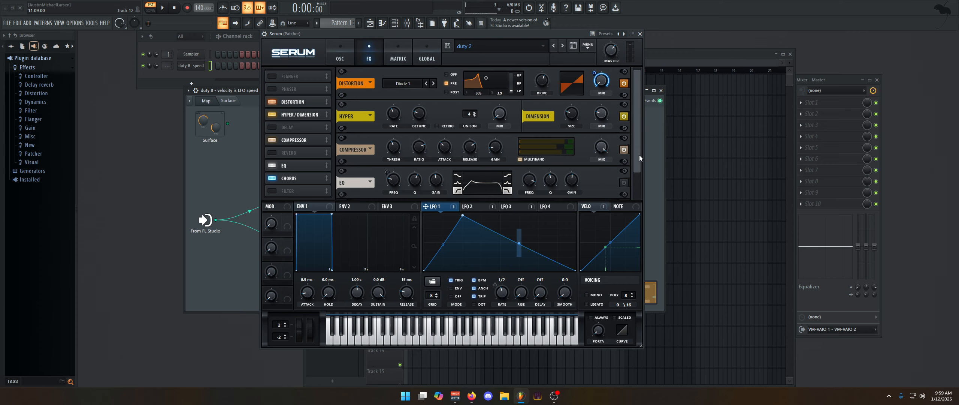
left_click_drag(639, 154, 637, 180)
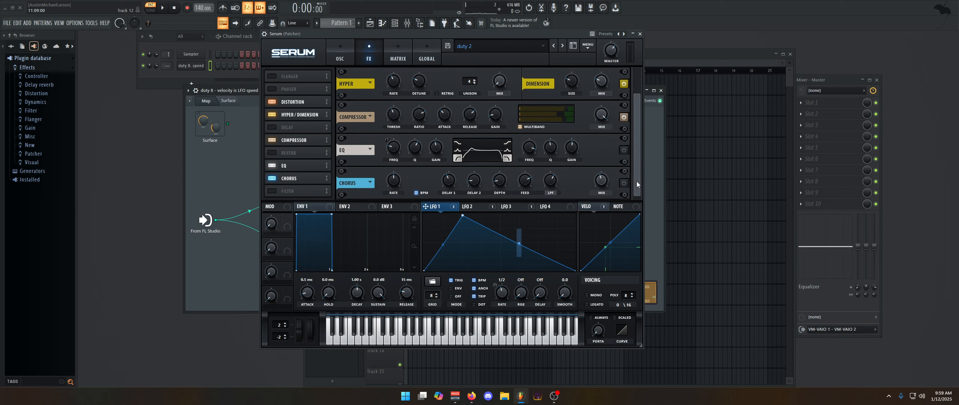
mouse_move(637, 181)
left_mouse_down()
mouse_move(636, 162)
mouse_move(643, 181)
left_mouse_up()
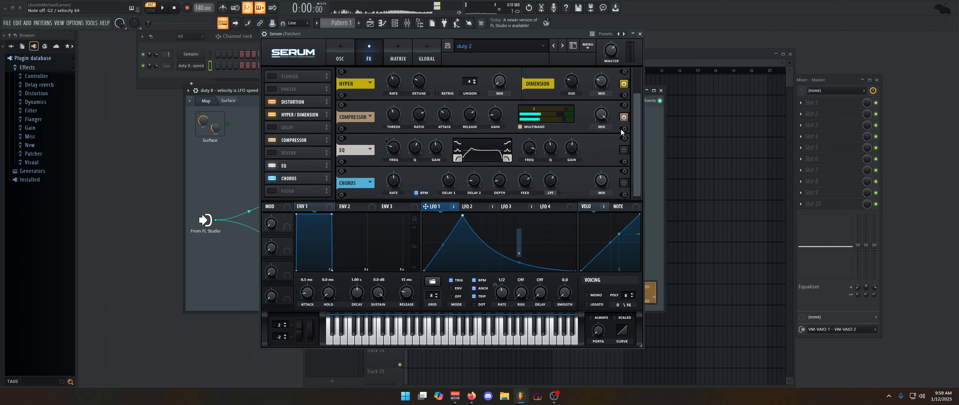
scroll(619, 145, "up", 1)
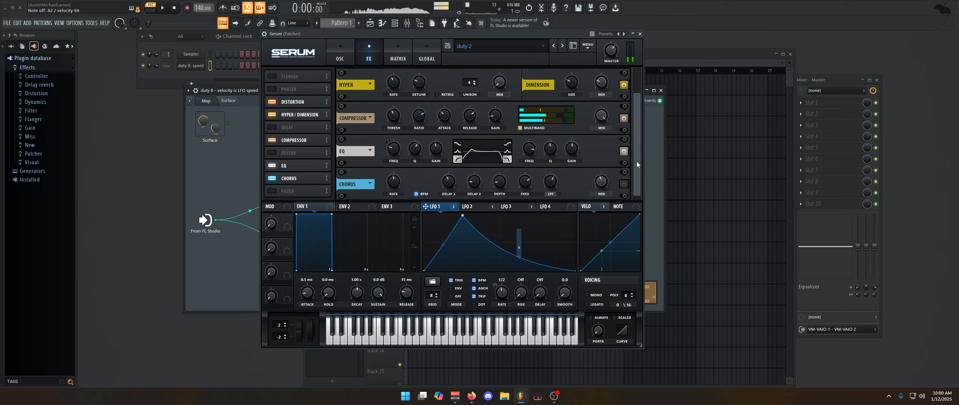
left_click_drag(637, 161, 637, 162)
- Toggle Chorus on, off and back on, then close Serum to show the Patcher map
left_click(623, 183)
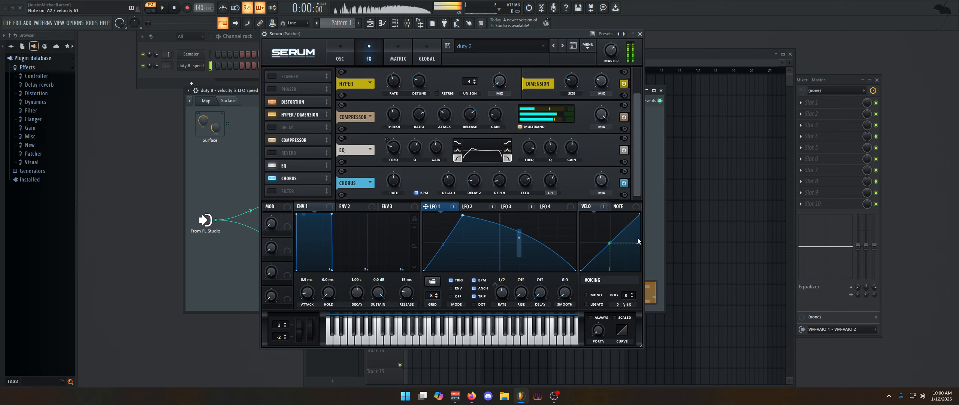
left_click(623, 183)
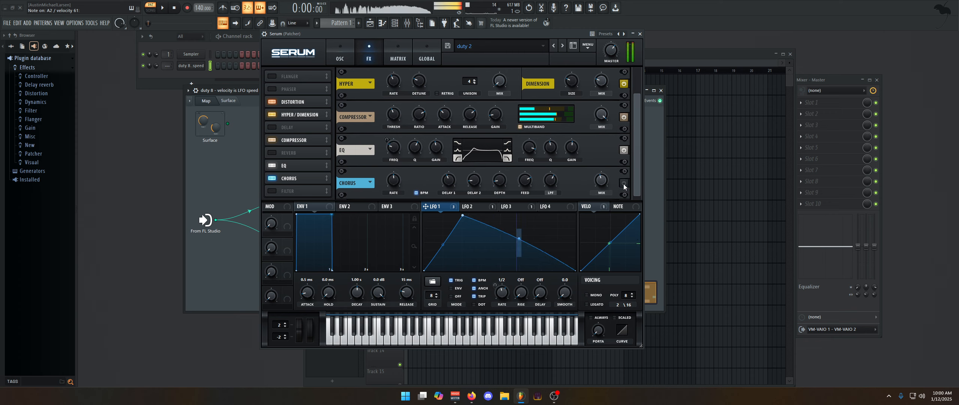
left_click(623, 183)
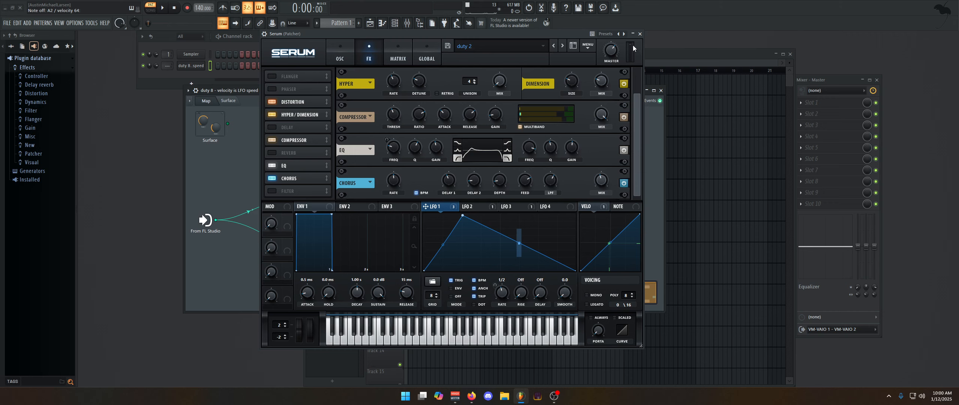
left_click(351, 45)
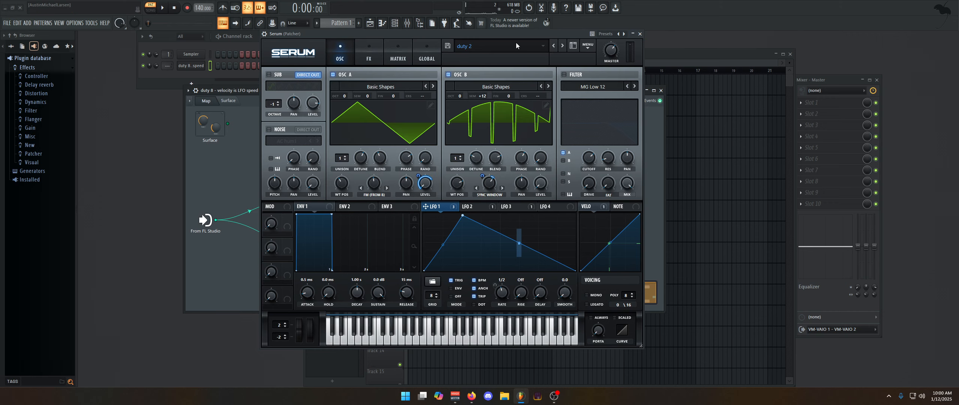
left_click(373, 47)
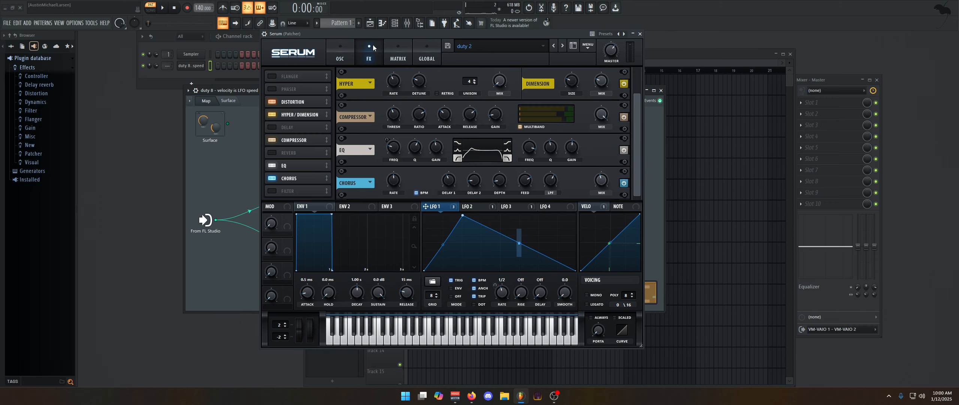
left_click(639, 33)
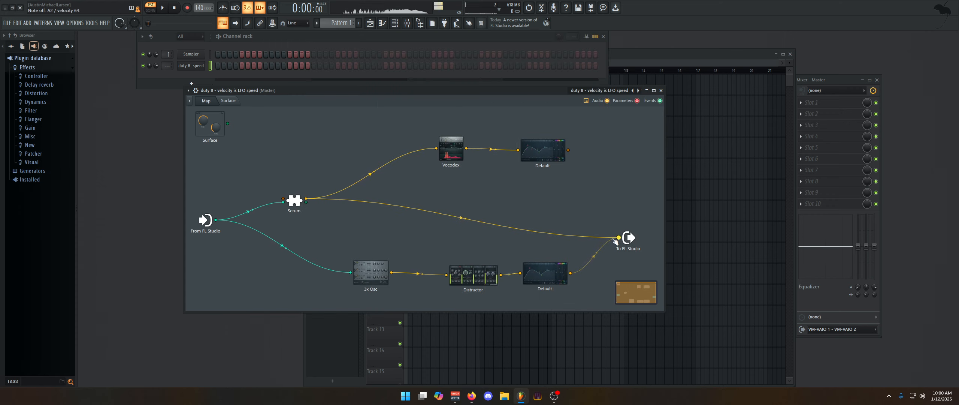
- Move the To FL Studio input cable from Serum to Vocodex's output, then open Vocodex's editor
left_click_drag(618, 237, 466, 148)
left_click(452, 151)
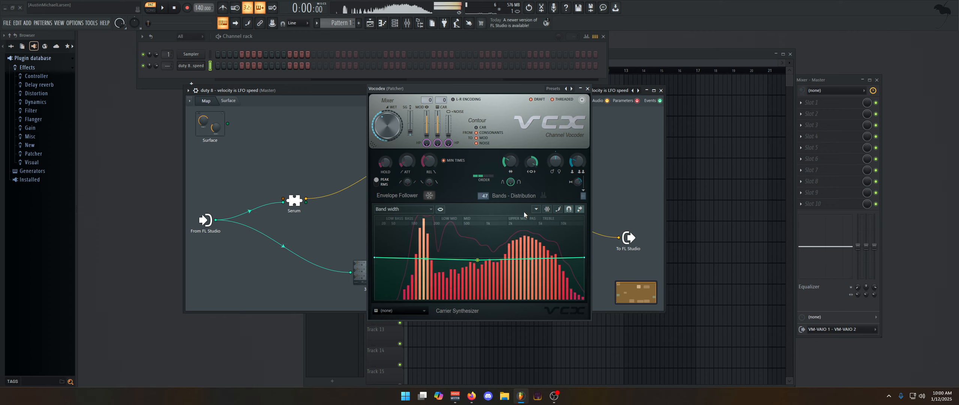
left_click(421, 210)
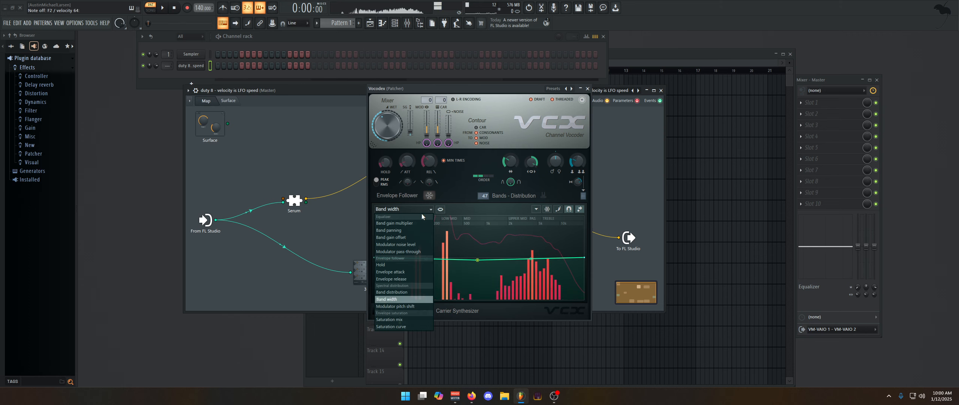
left_click(502, 169)
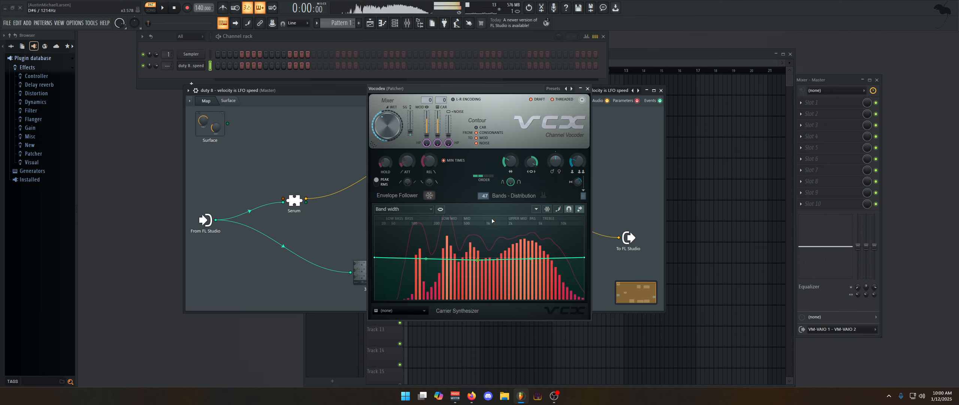
- Switch Vocodex's graph to Modulator pitch shift, flatten the 150 Hz dip and add a 3 kHz bulge
left_click(408, 208)
left_click(415, 292)
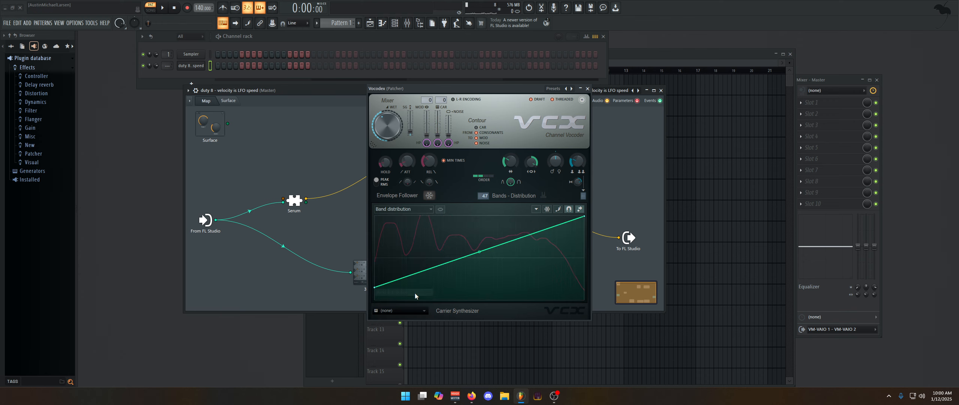
left_click(407, 209)
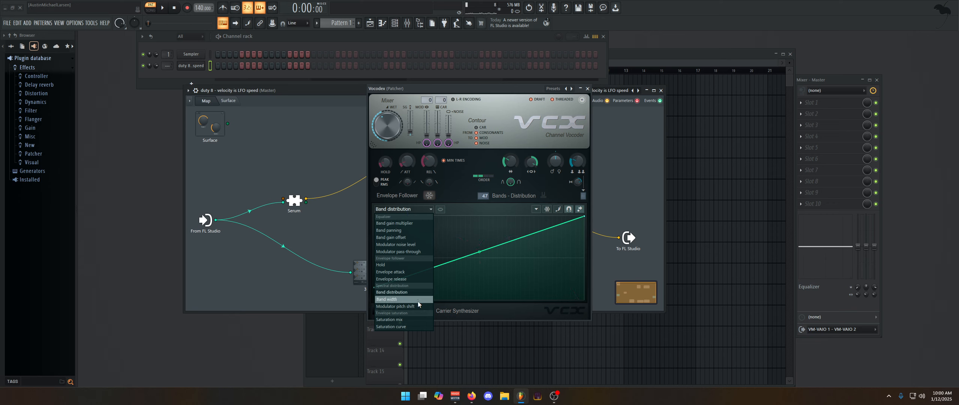
left_click(416, 299)
left_click(416, 213)
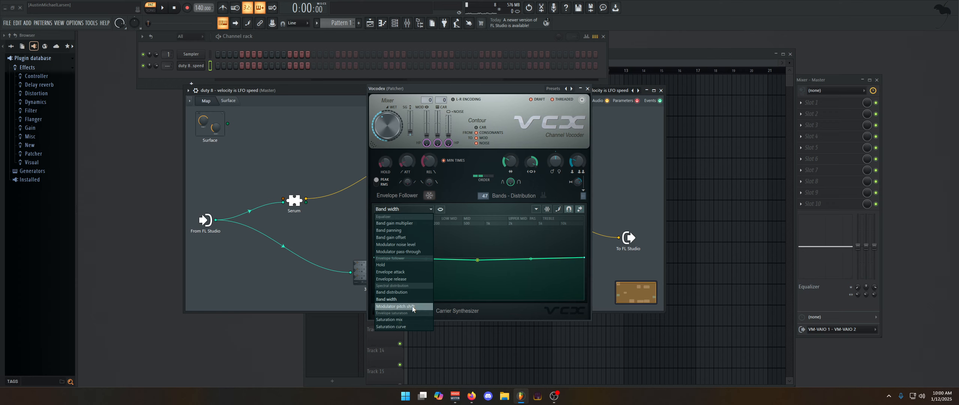
left_click(412, 306)
left_click_drag(426, 263, 426, 257)
mouse_move(526, 257)
left_mouse_down()
mouse_move(525, 240)
mouse_move(525, 257)
left_mouse_up()
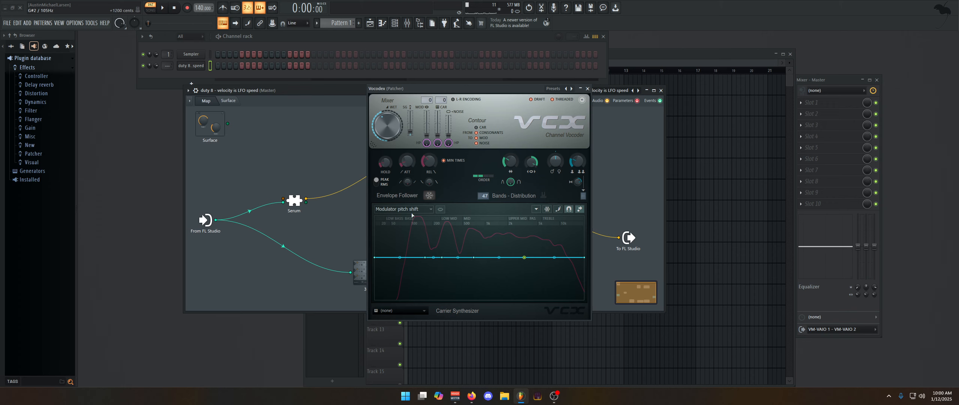
- Straighten the Band distribution curve's bend, then show the Band width graph
left_click(403, 209)
left_click(404, 292)
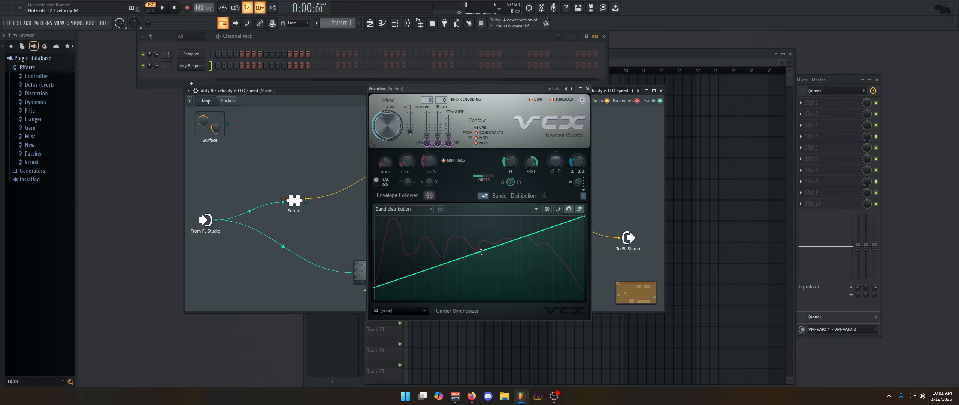
mouse_move(481, 251)
left_mouse_down()
mouse_move(481, 221)
mouse_move(481, 288)
mouse_move(481, 258)
left_mouse_up()
left_click(406, 209)
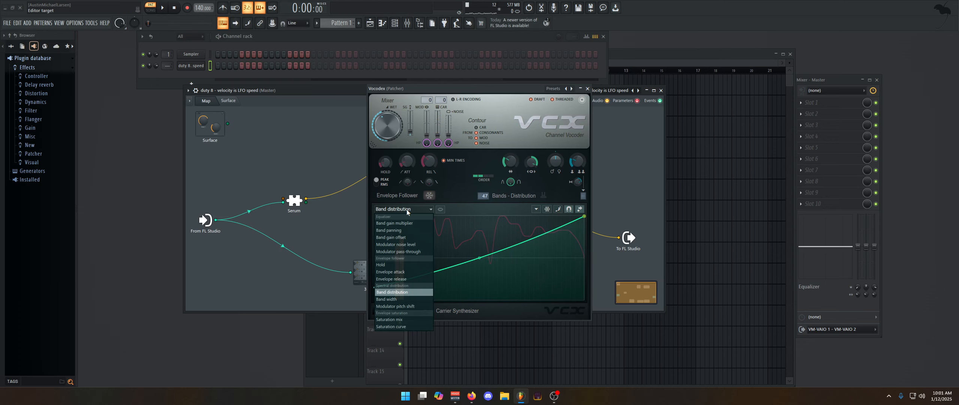
left_click(407, 299)
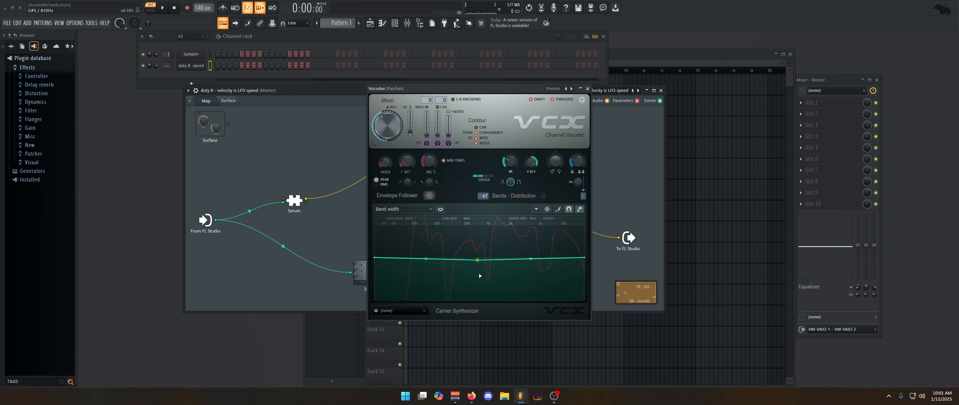
- Add two points to the Band width curve, delete them to keep it flat, and close Vocodex
right_click(481, 299)
right_click(511, 255)
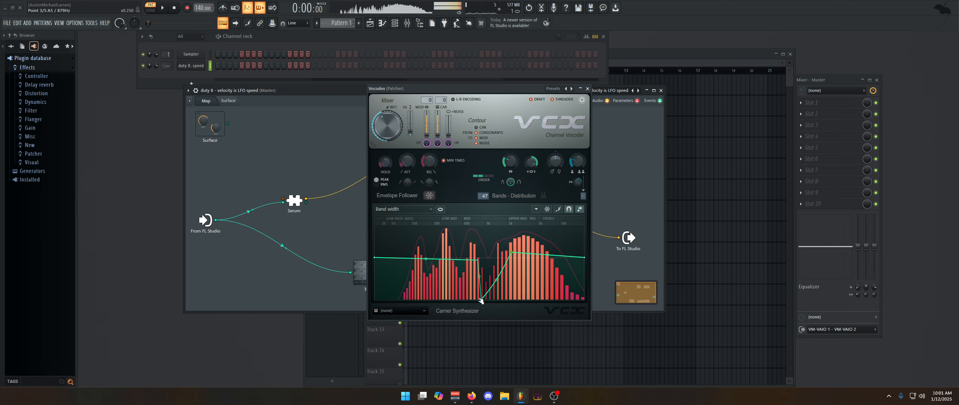
left_click_drag(481, 300, 488, 258)
right_click(488, 259)
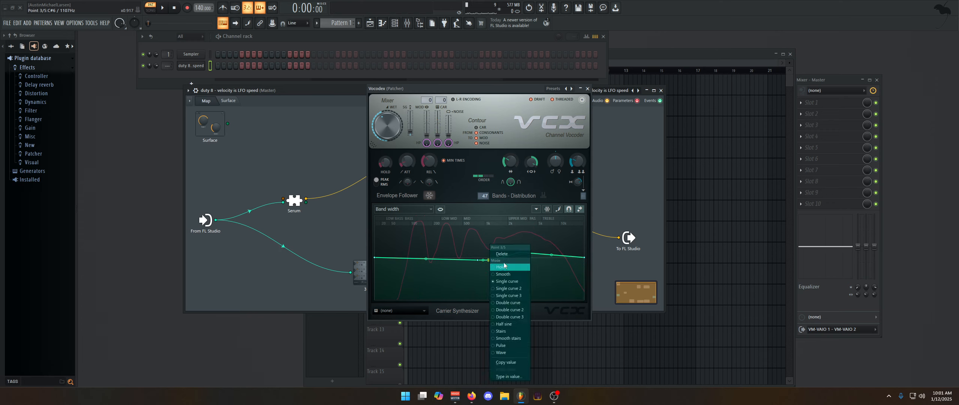
left_click(512, 254)
right_click(519, 252)
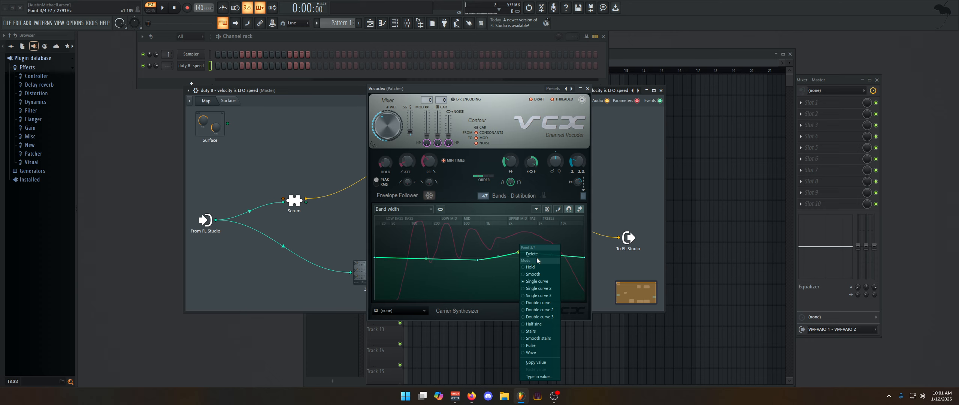
left_click(535, 255)
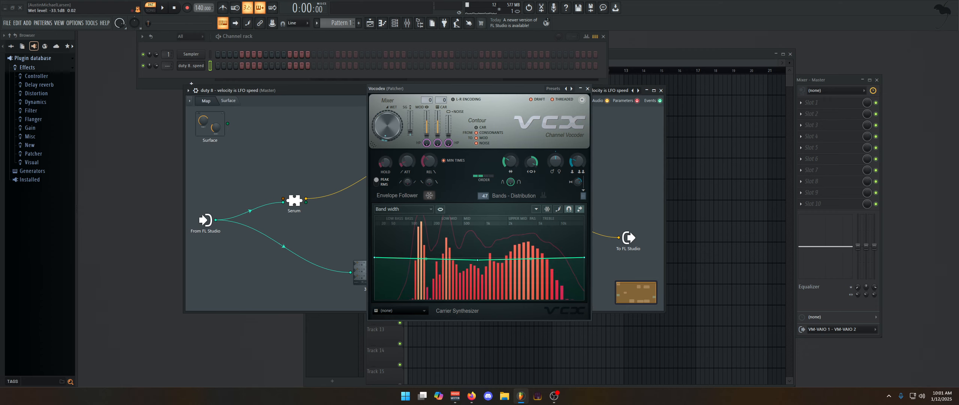
left_click(588, 89)
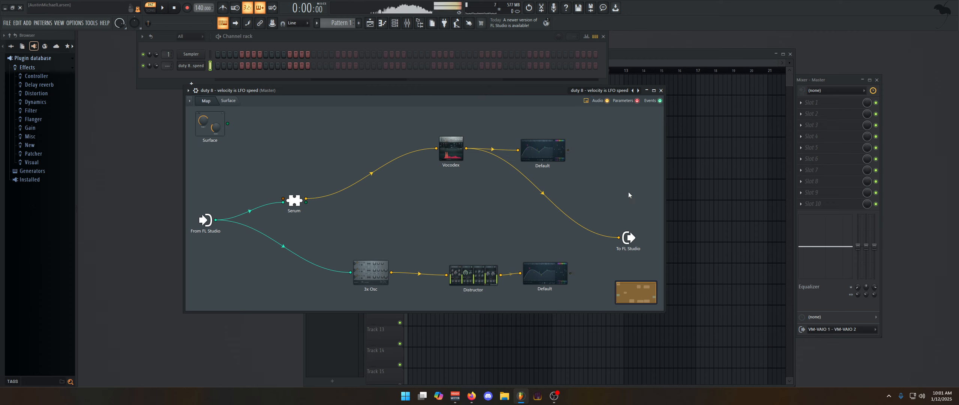
- Check the upper Default EQ's settings and wire its output to the To FL Studio node
double_click(546, 155)
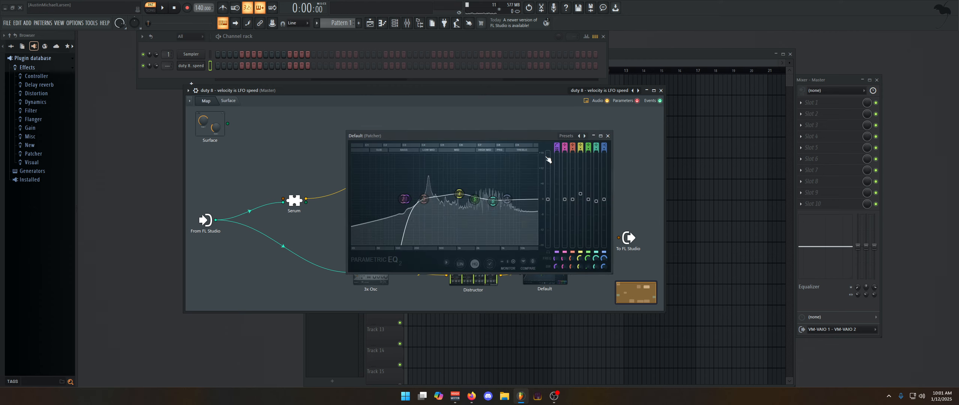
left_click(604, 136)
left_click_drag(568, 149, 618, 238)
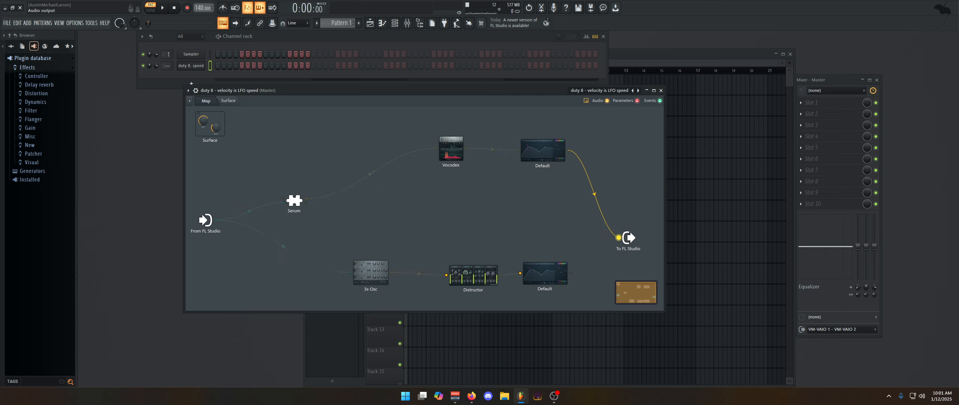
- Check the 3x Osc, Distructor and lower Default EQ settings, then reconnect the EQ to the patcher output
double_click(370, 276)
left_click(581, 128)
double_click(459, 281)
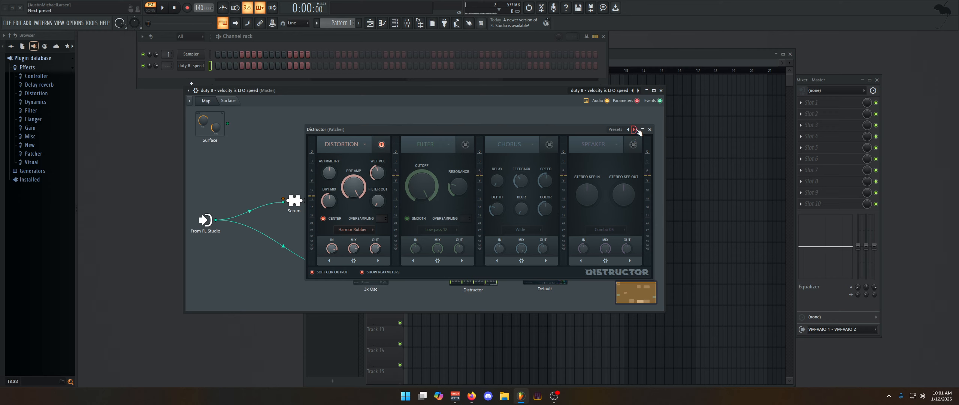
left_click(650, 129)
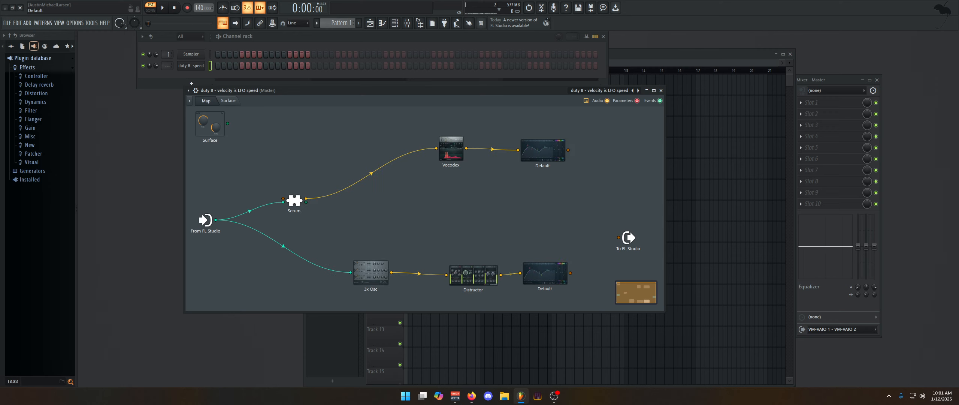
double_click(545, 280)
left_click(608, 135)
mouse_move(568, 150)
left_mouse_down()
mouse_move(628, 248)
mouse_move(620, 237)
left_mouse_up()
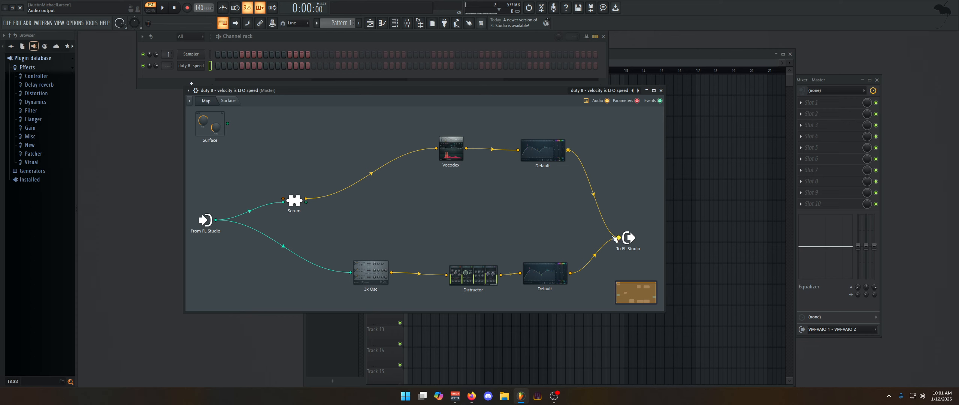